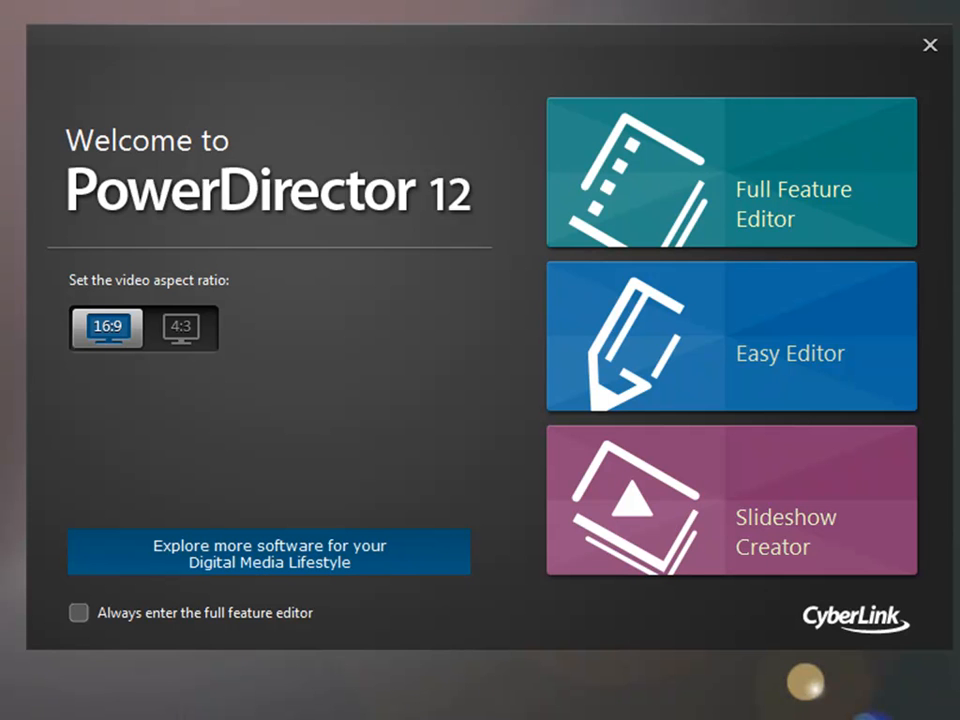
Start a movie in the Easy Editor and import the clips California-002.MTS through California-006.MTS from the 2013 California folder
click(799, 324)
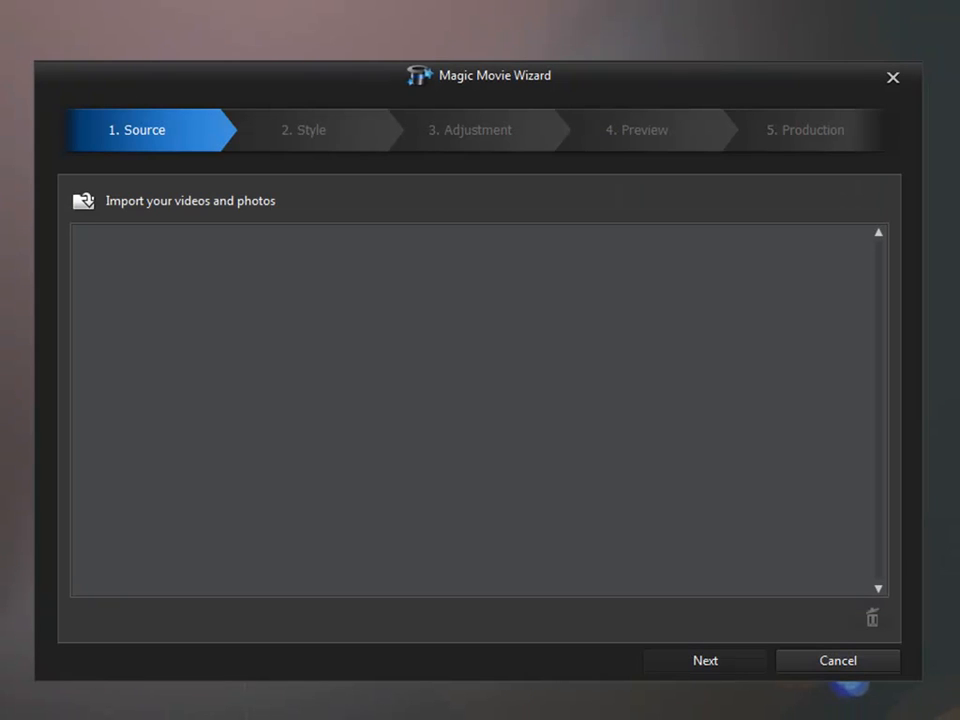
click(86, 202)
click(180, 207)
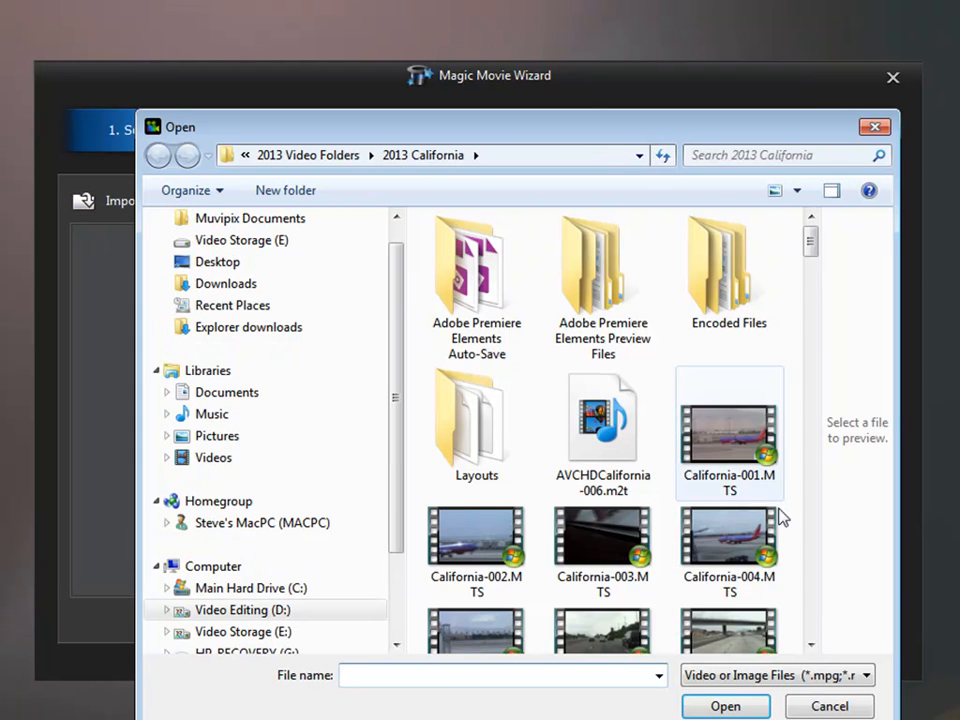
click(497, 552)
scroll(776, 557, down, 10)
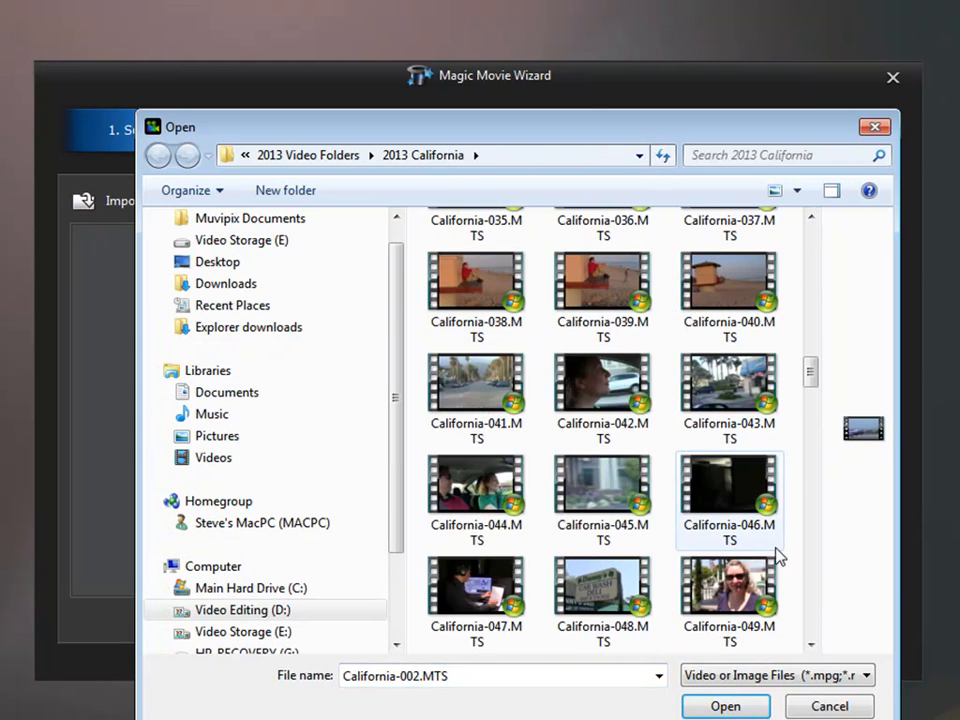
scroll(600, 390, up, 9)
shift+click(600, 390)
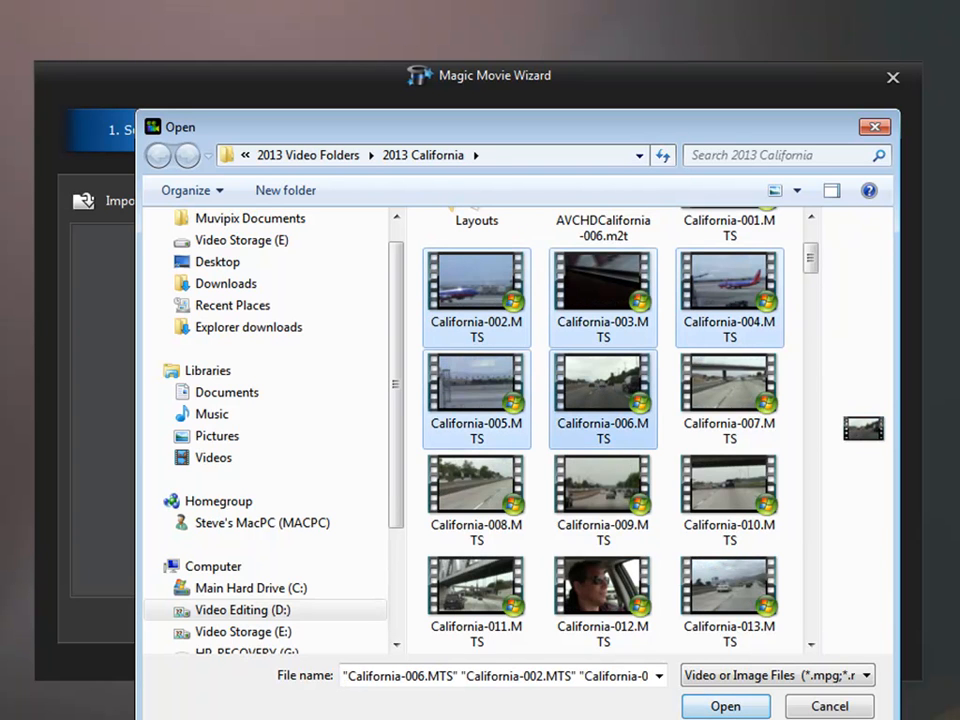
click(727, 707)
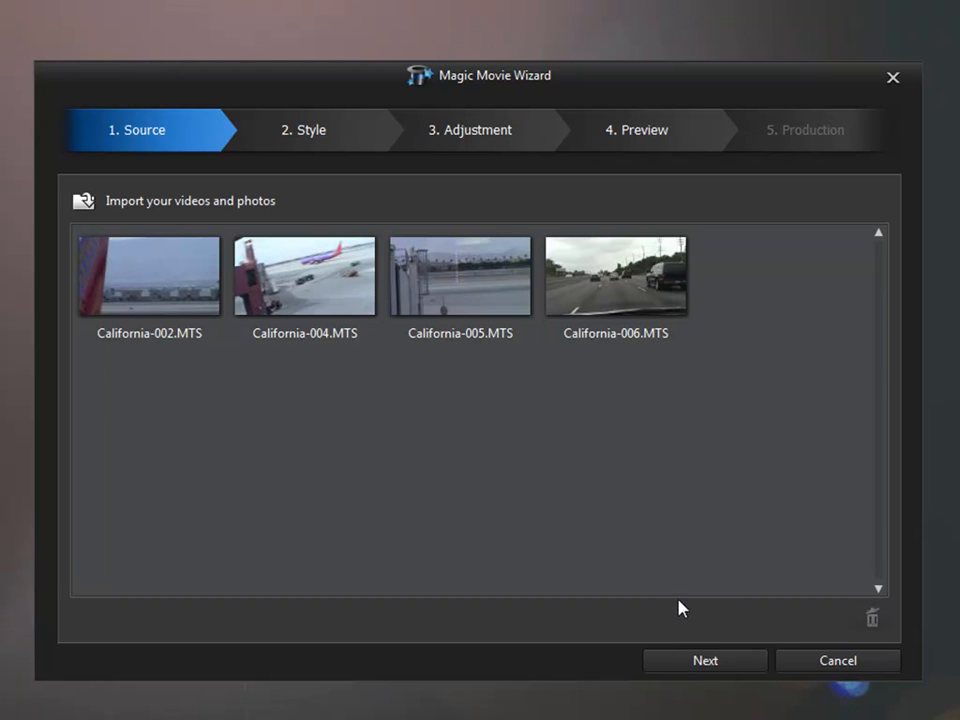
Proceed to the style stage and choose the Postcards (with transitions) magic style for the movie
click(703, 662)
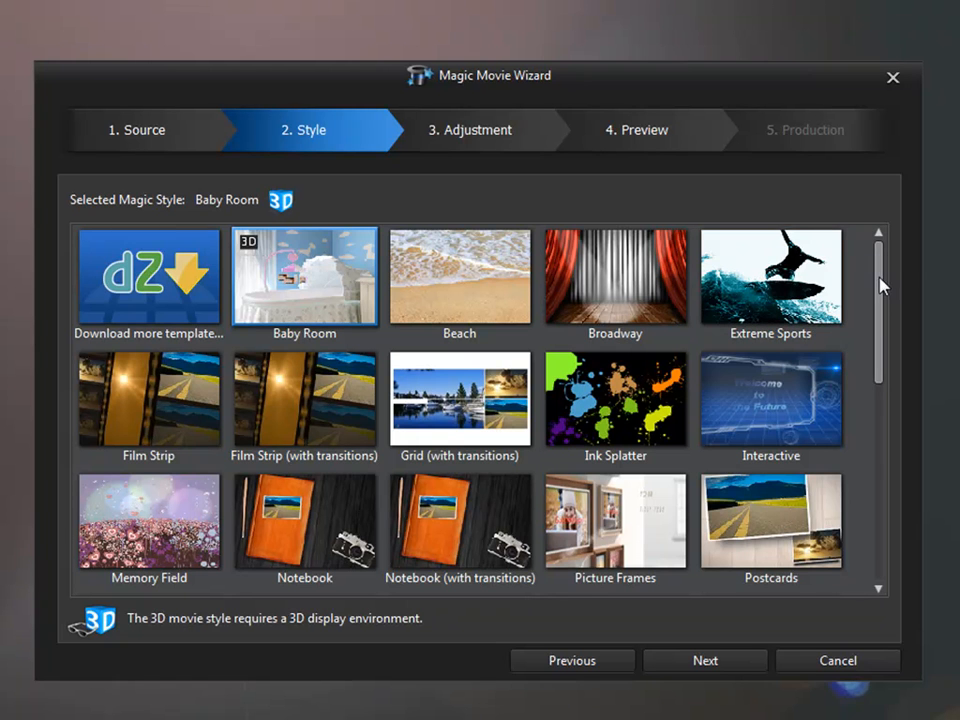
drag(880, 287, 876, 403)
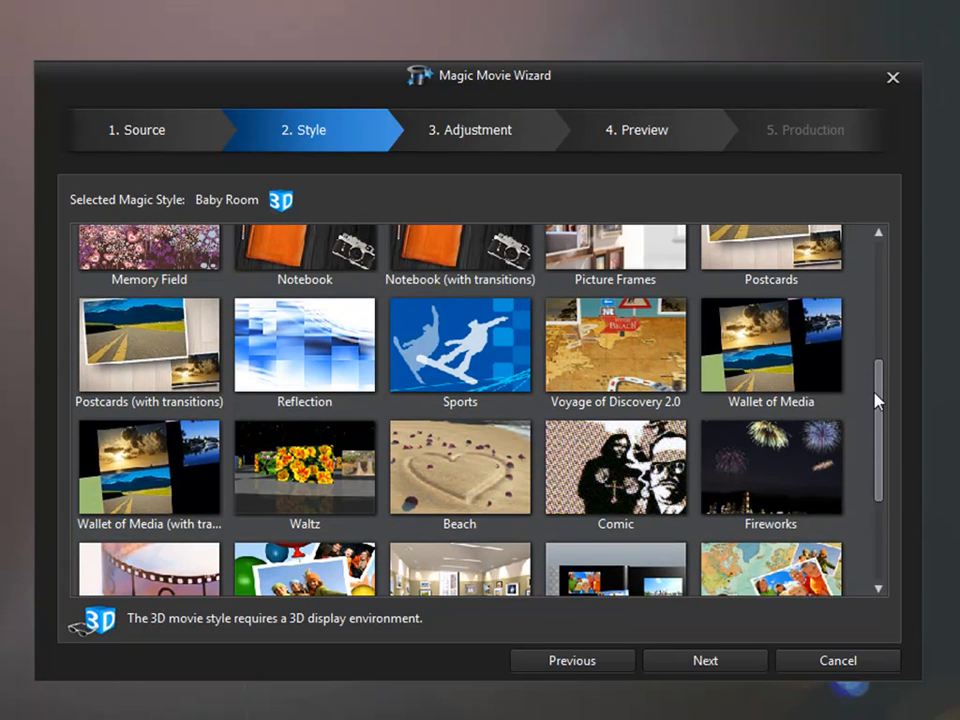
scroll(167, 420, up, 1)
click(167, 420)
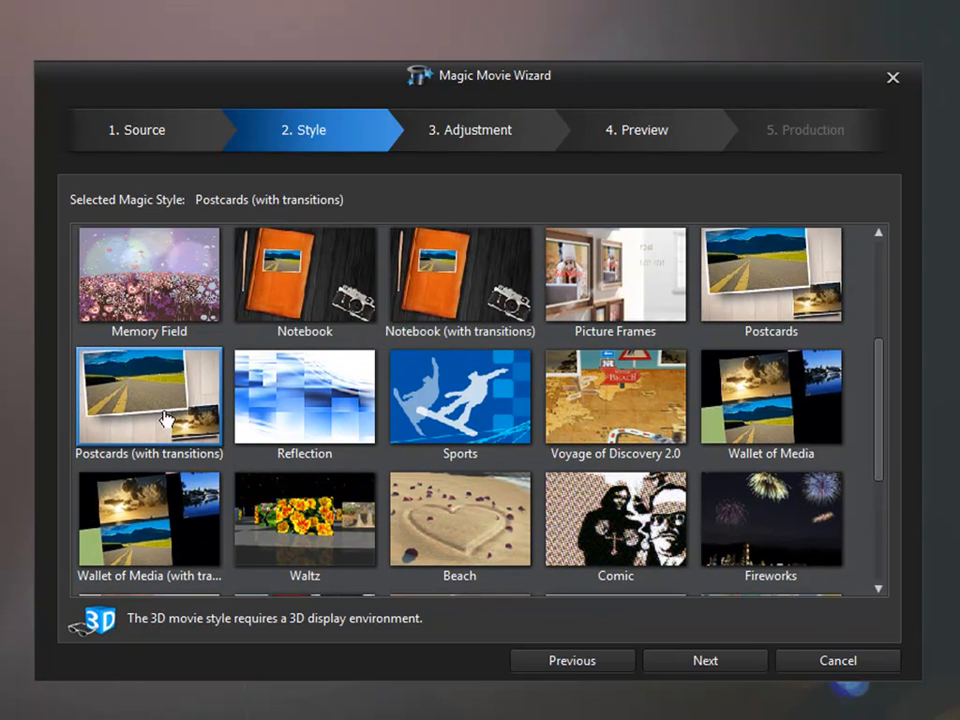
Add 4_AM.mp3 from the Music library as background music, then generate the movie preview and stop its playback
click(729, 662)
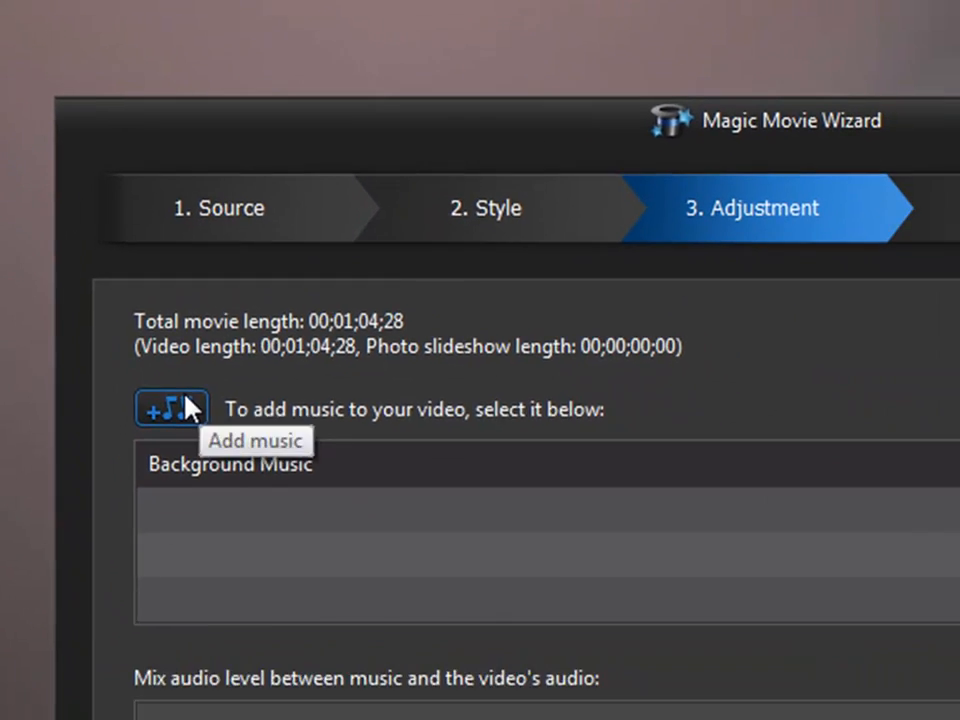
click(203, 446)
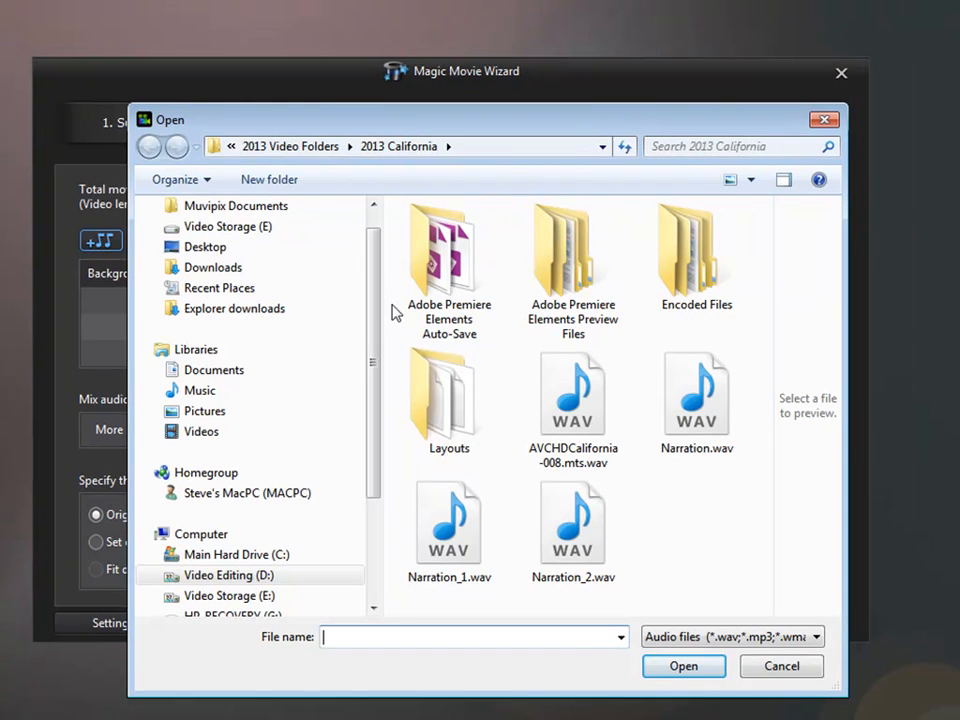
click(200, 390)
double_click(480, 295)
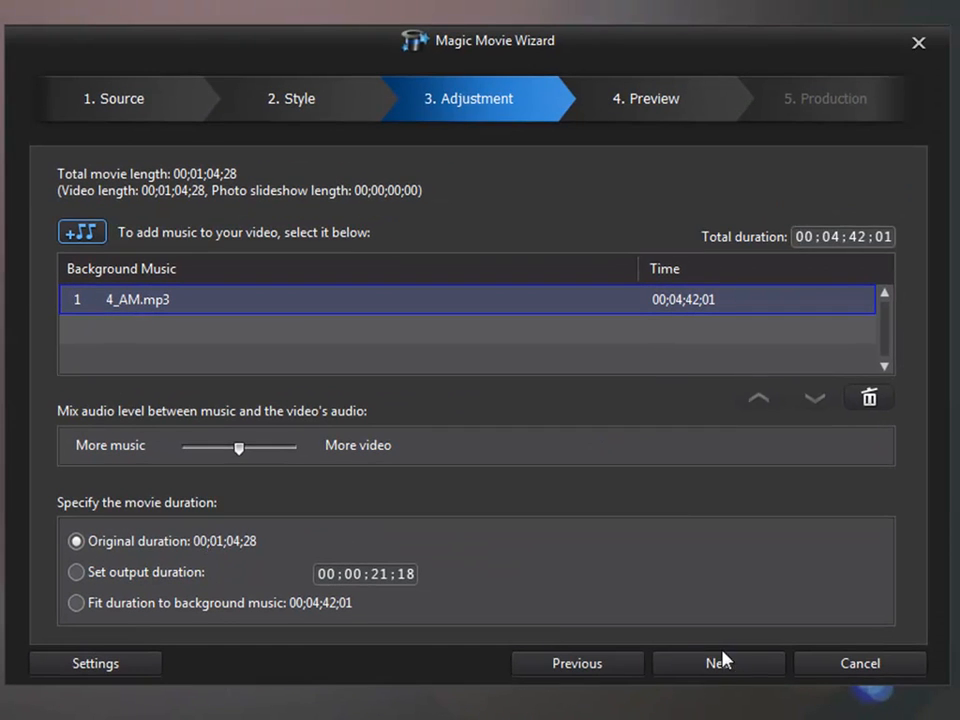
click(741, 664)
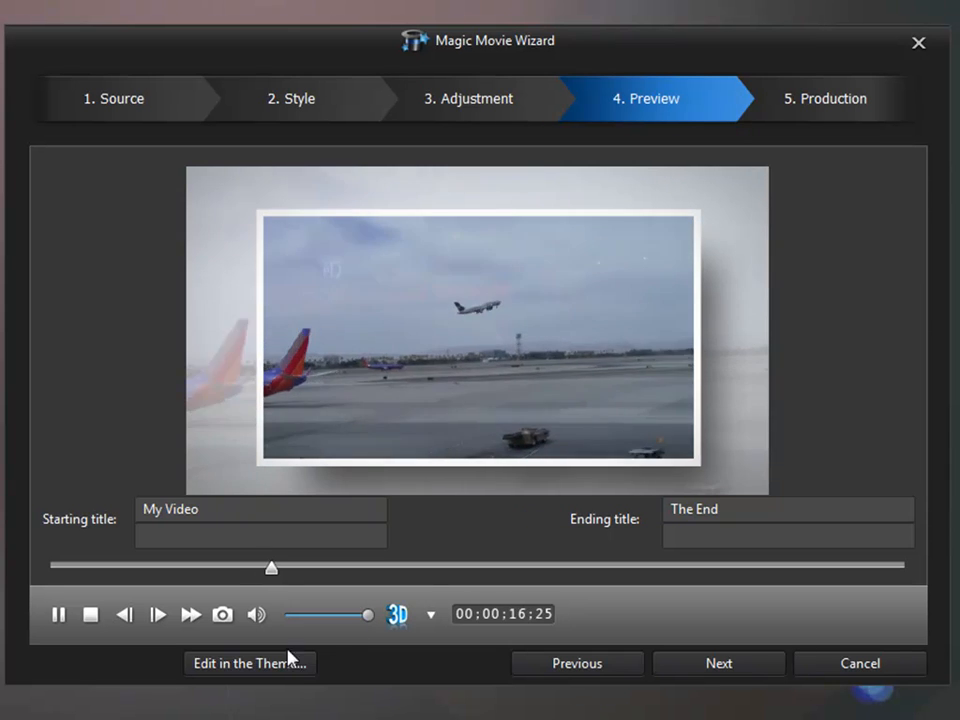
click(89, 616)
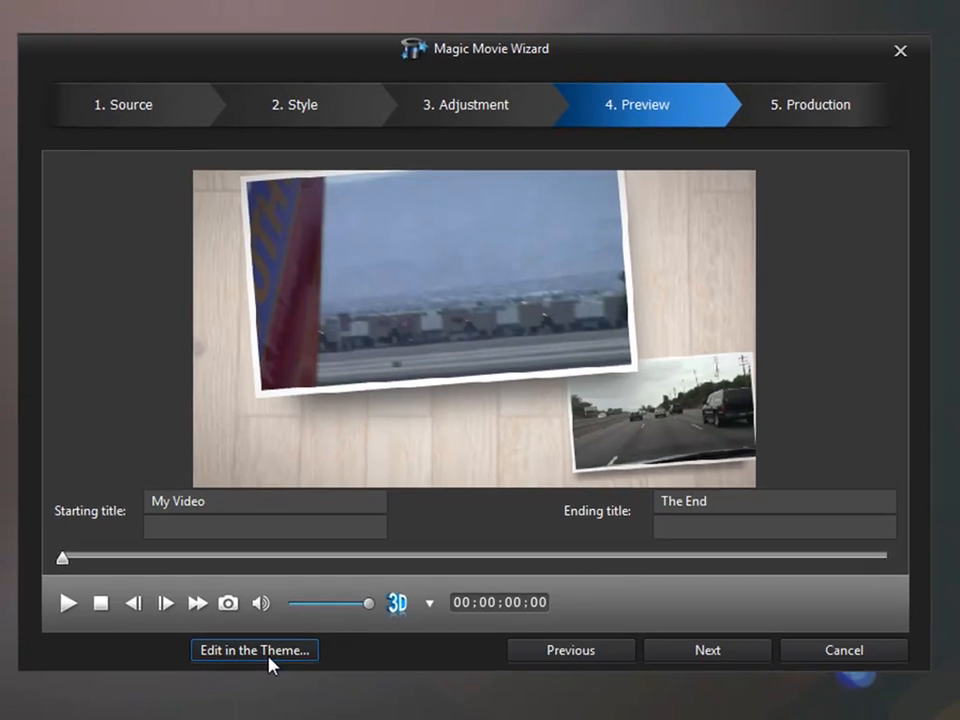
Set the opening title's Text 1 to "California Dreaming" in the Theme Designer, apply it and play back the opening
click(270, 664)
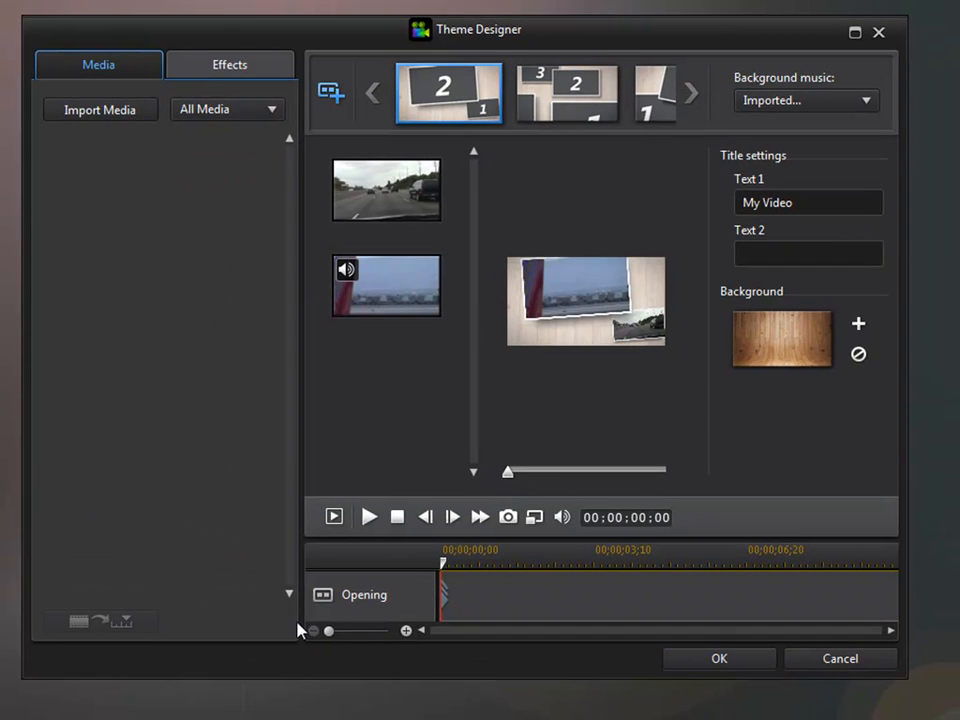
click(861, 199)
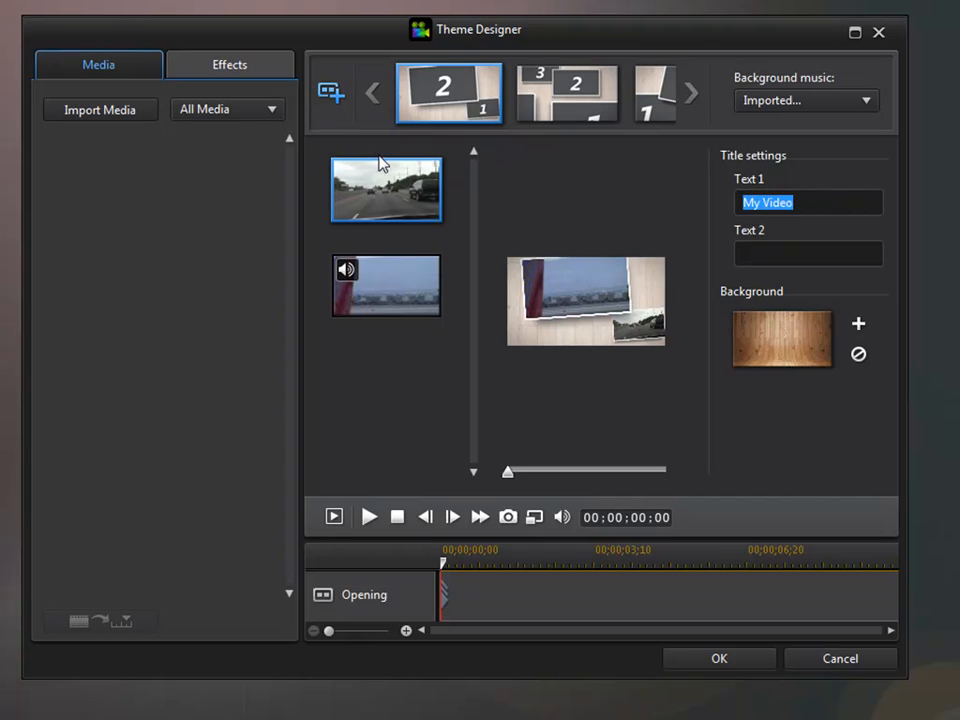
text(California Dreaming)
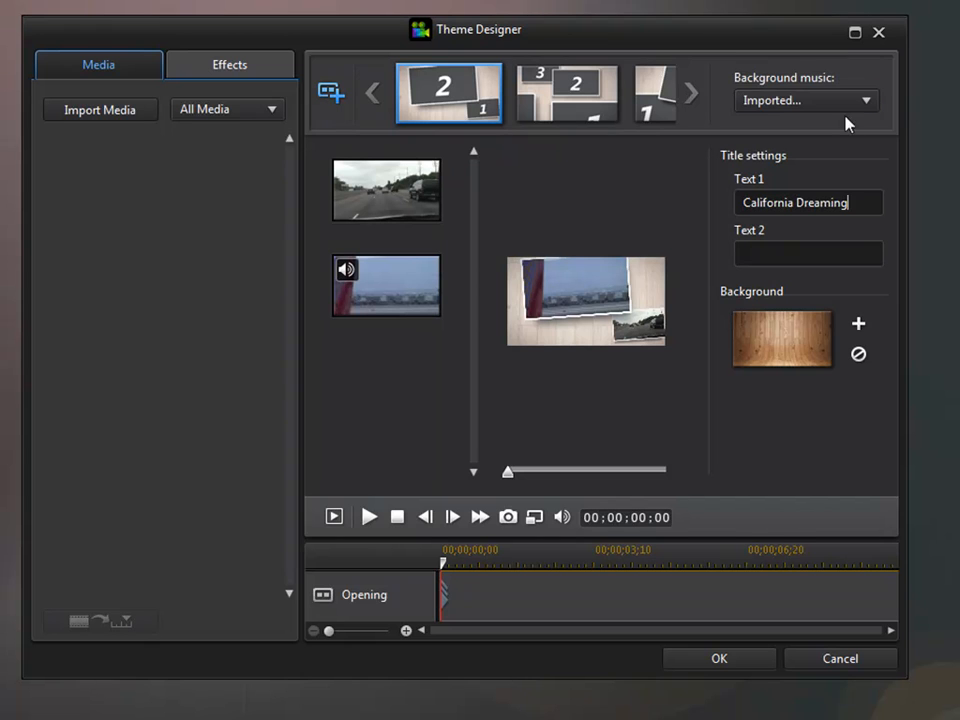
click(222, 69)
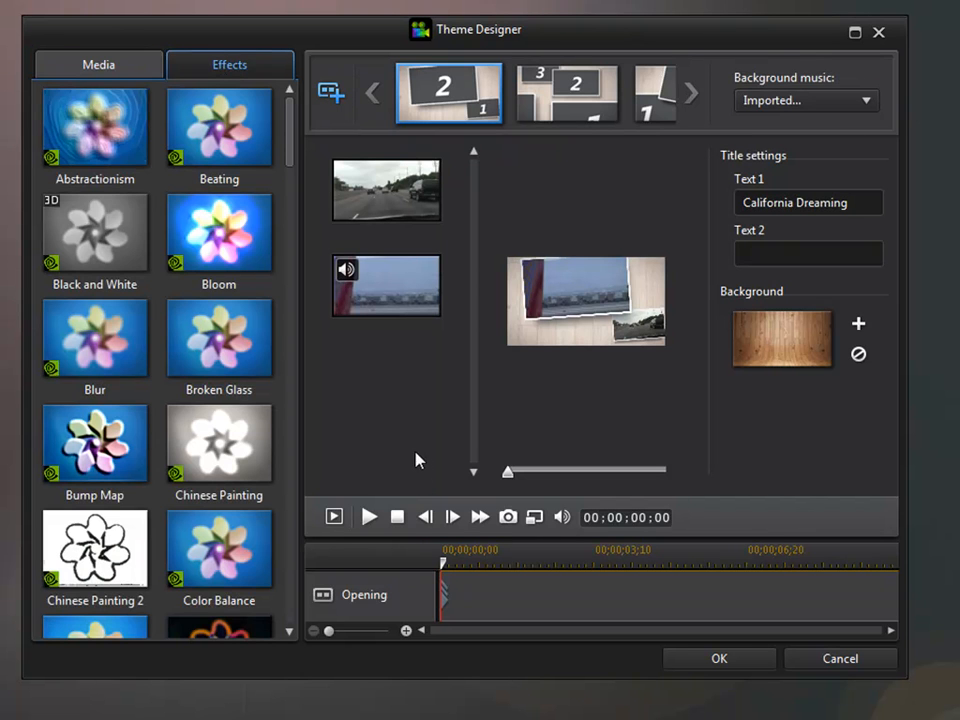
click(671, 666)
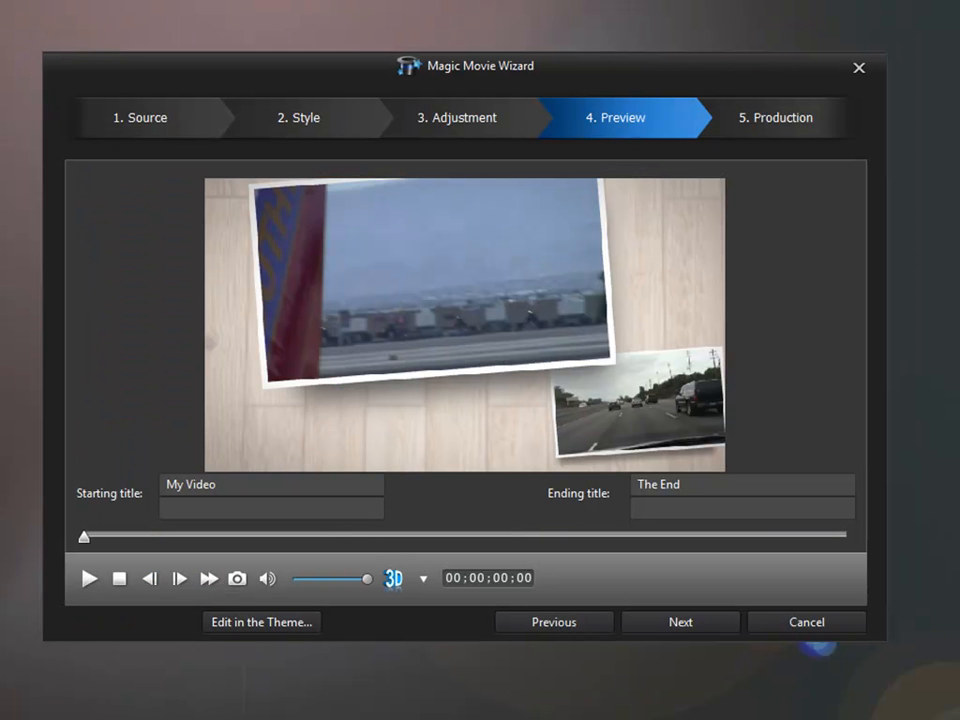
click(88, 580)
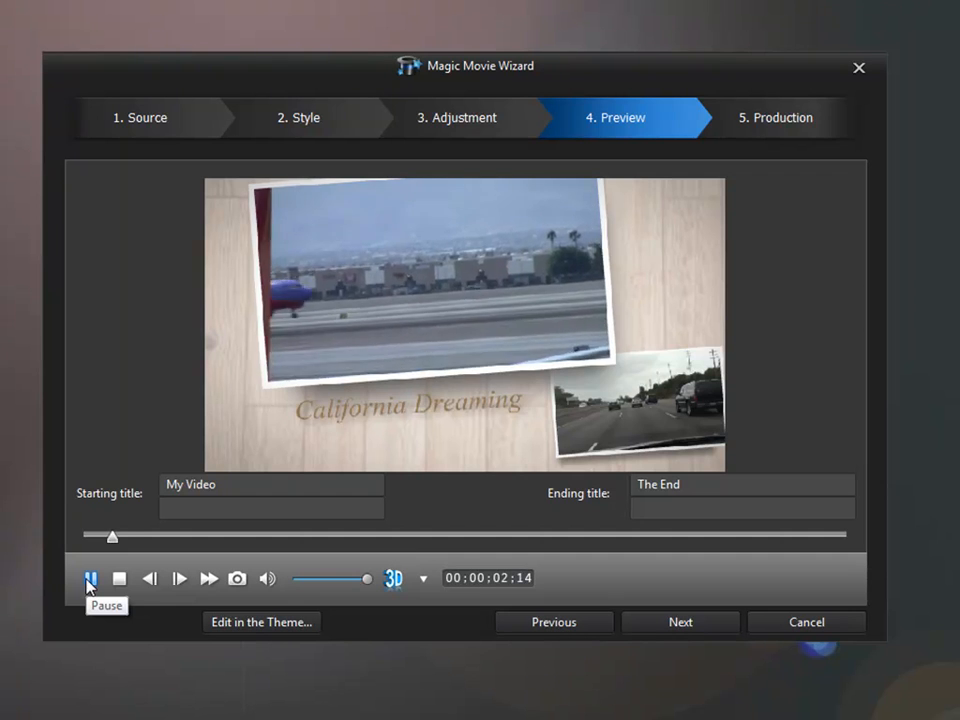
click(119, 578)
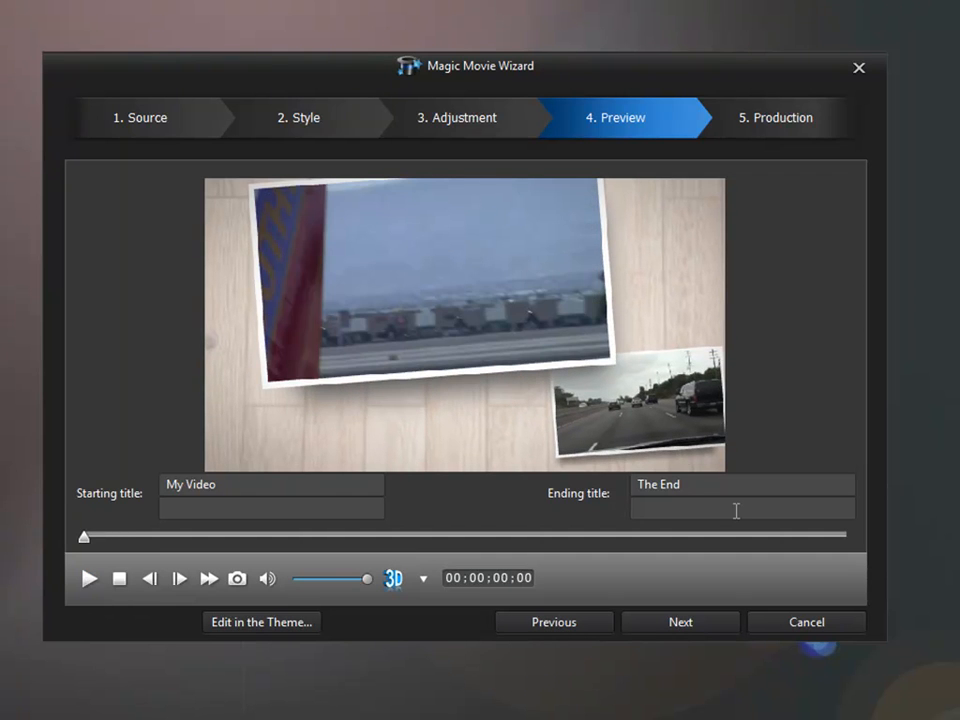
View the movie's production options and exit the Magic Movie Wizard without producing anything
click(655, 625)
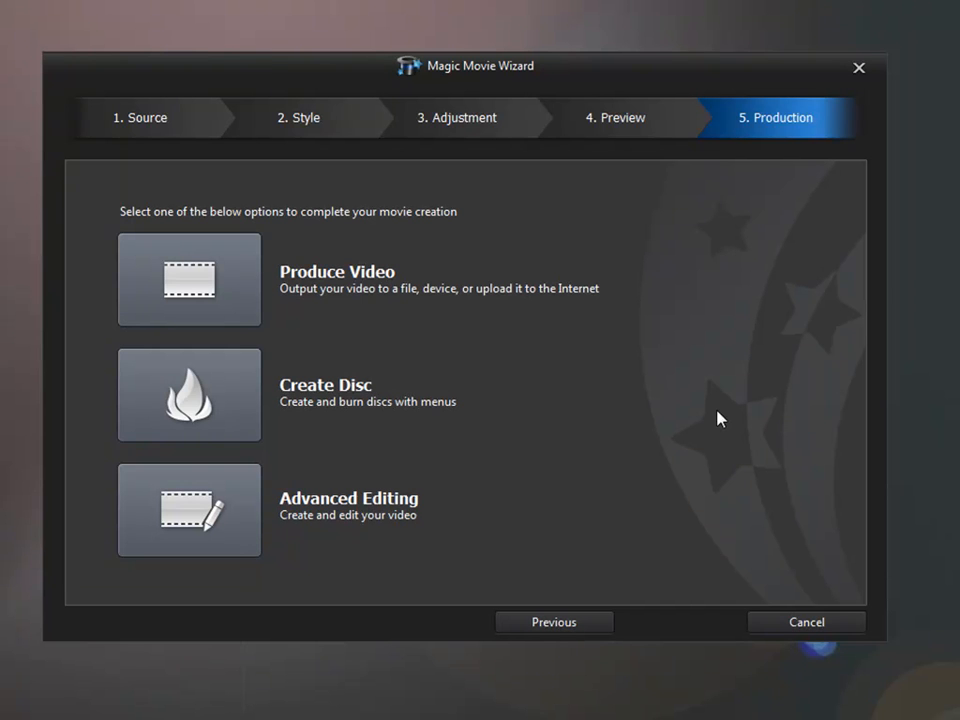
click(817, 627)
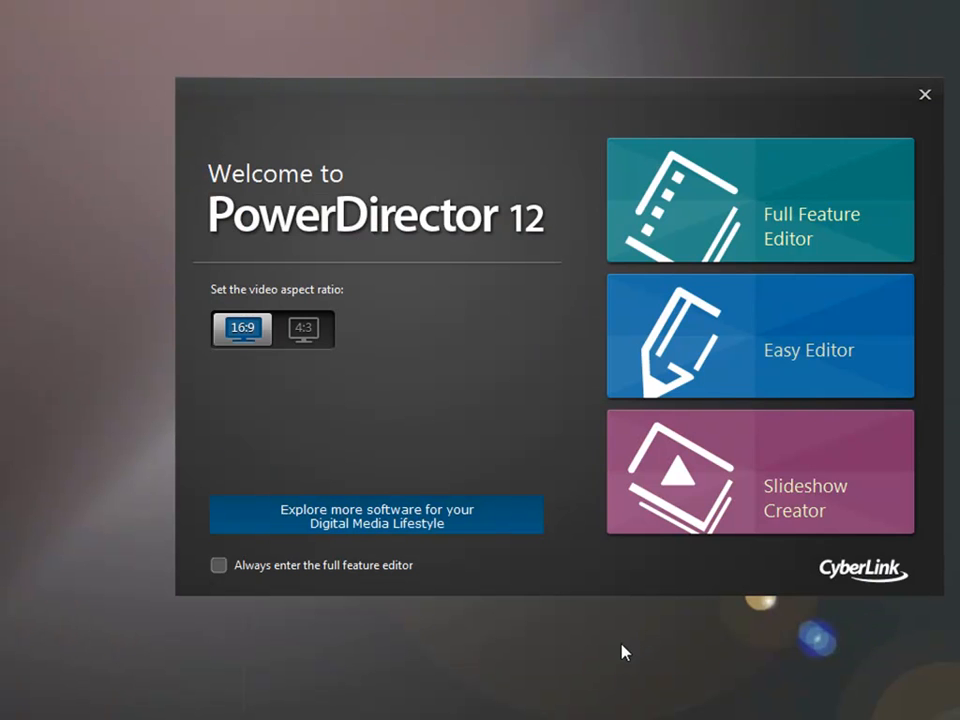
View the photo import stage of the Slideshow Creator and close it without importing photos
click(673, 509)
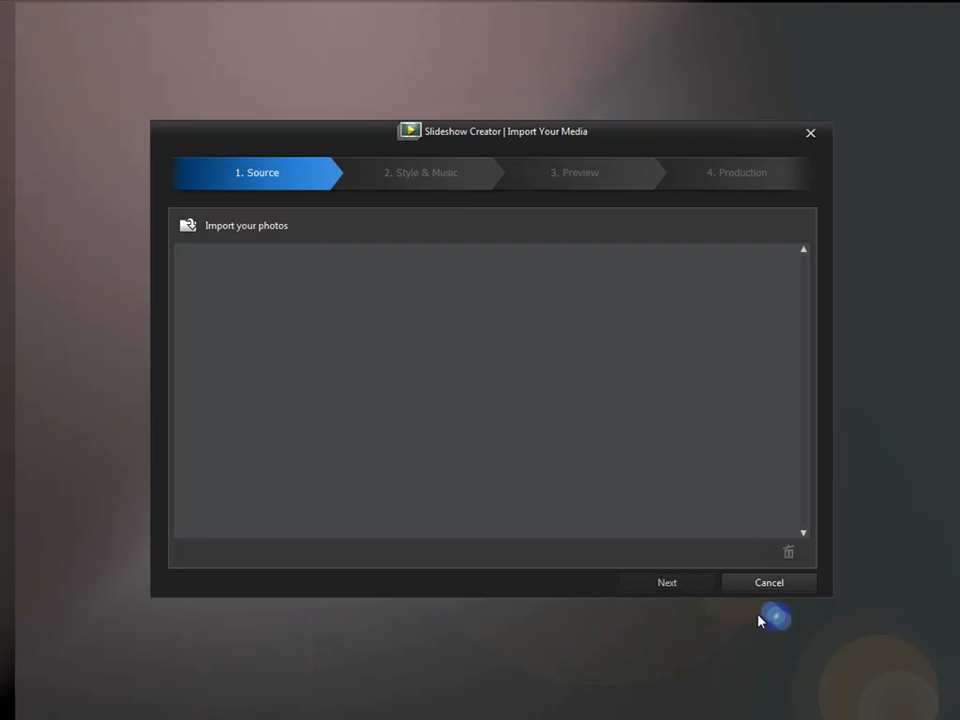
click(762, 587)
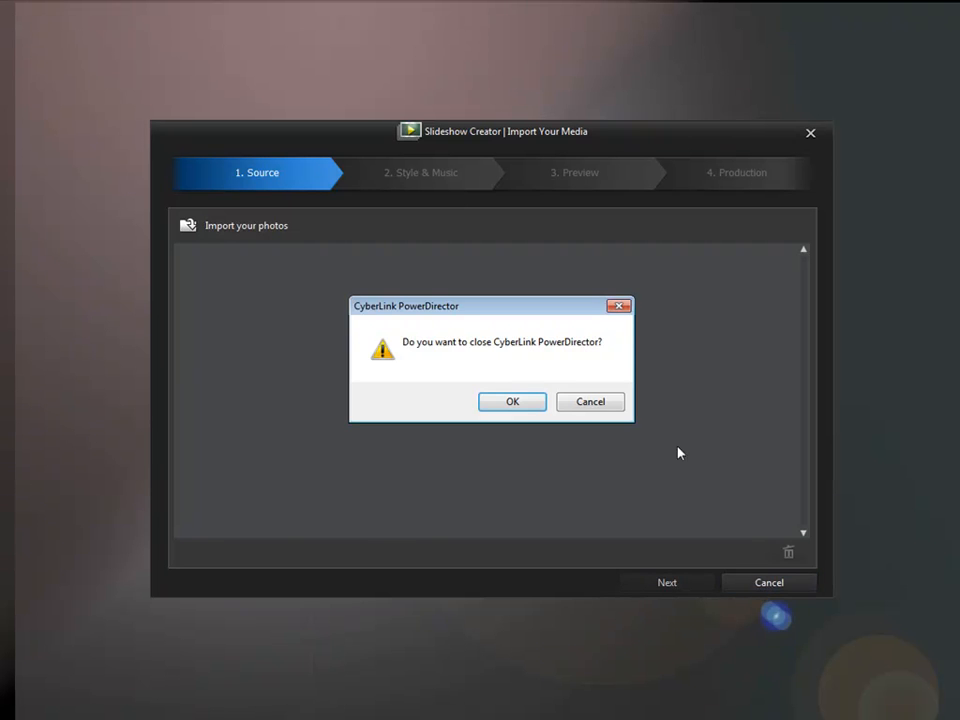
click(512, 401)
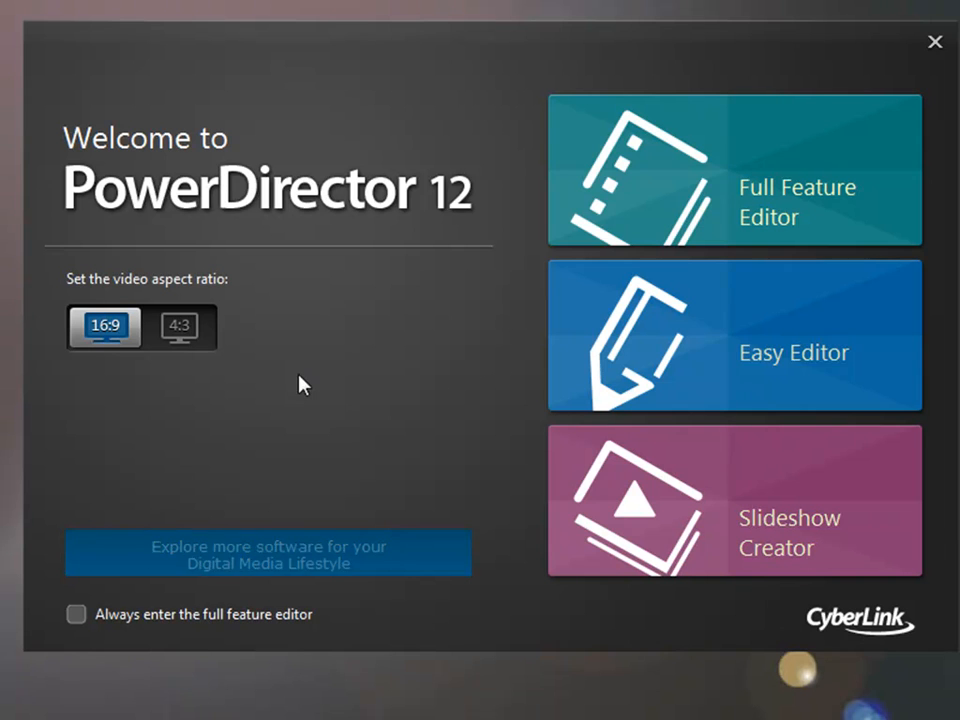
Enter the Full Feature Editor and start a new empty project with the 16:9 aspect ratio
click(190, 343)
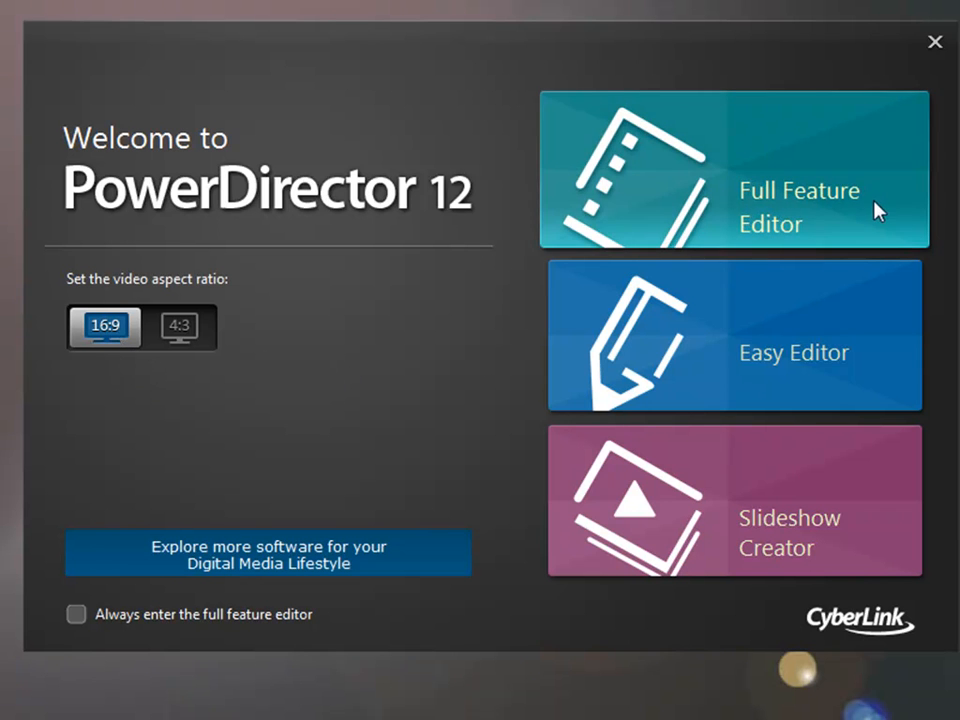
click(757, 255)
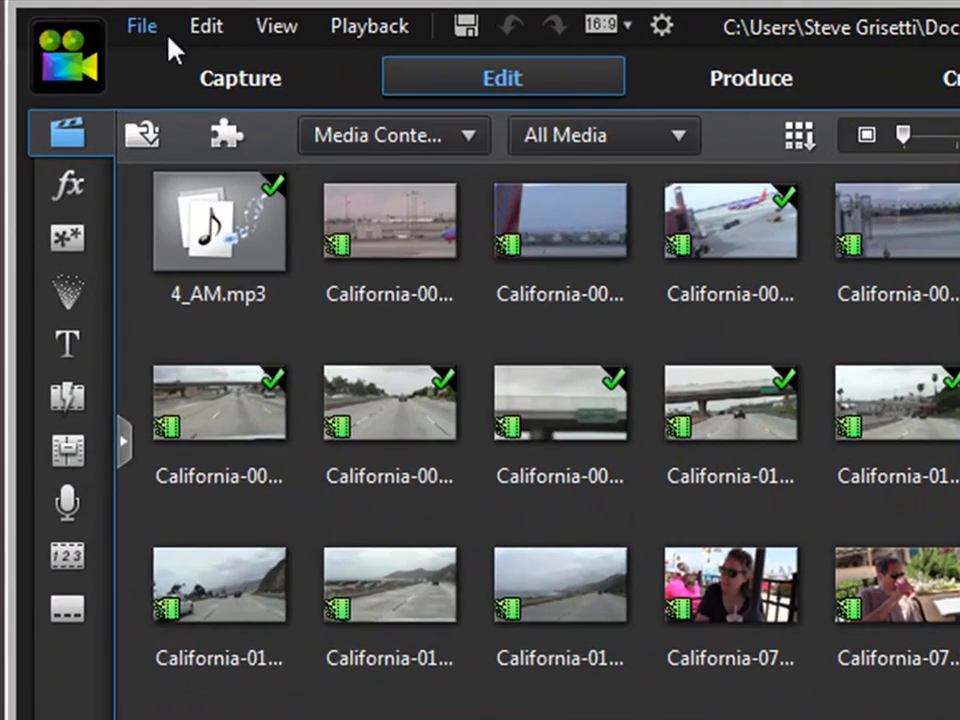
click(76, 18)
click(176, 72)
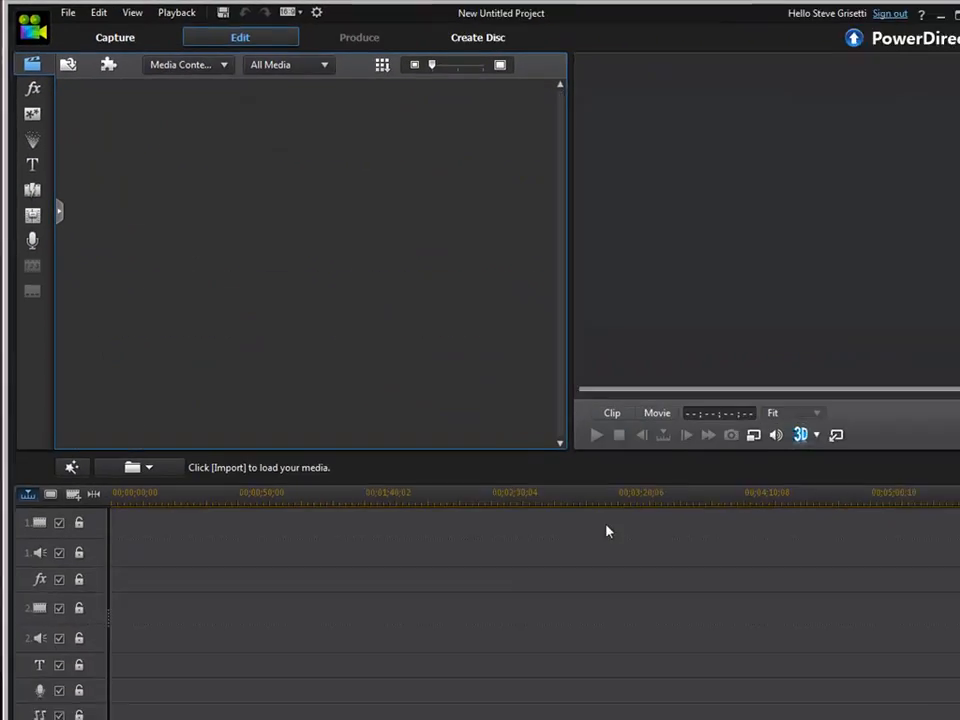
click(295, 16)
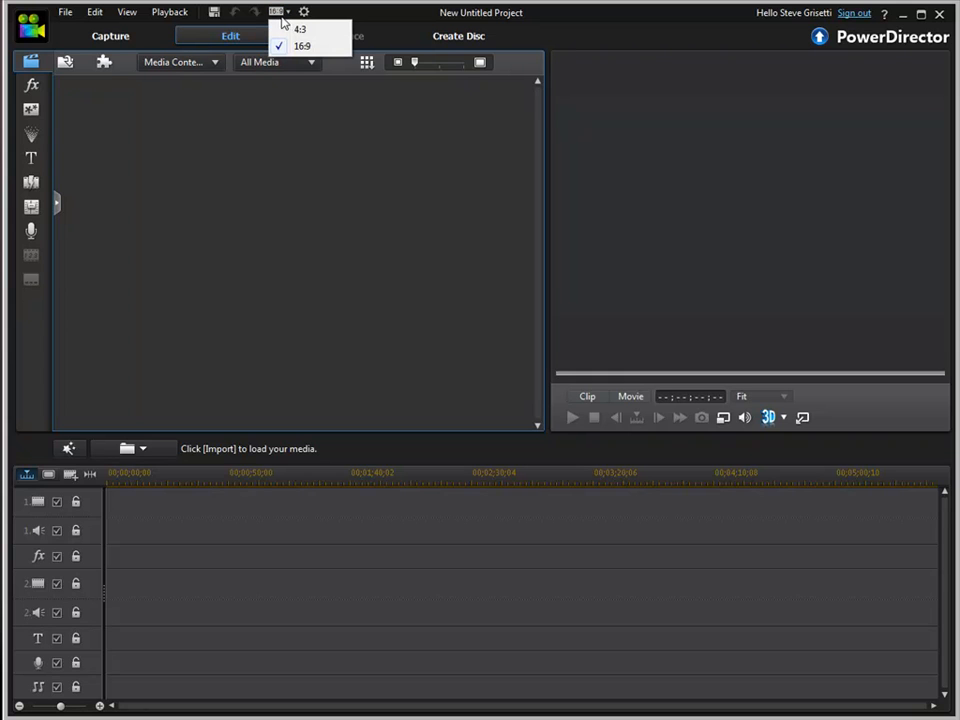
click(301, 46)
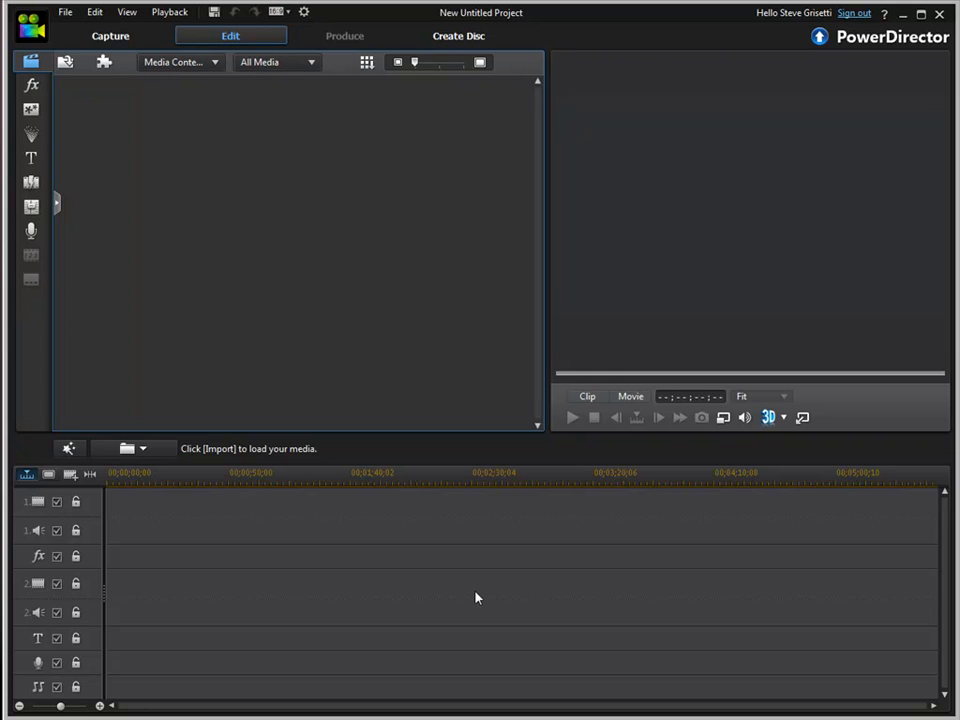